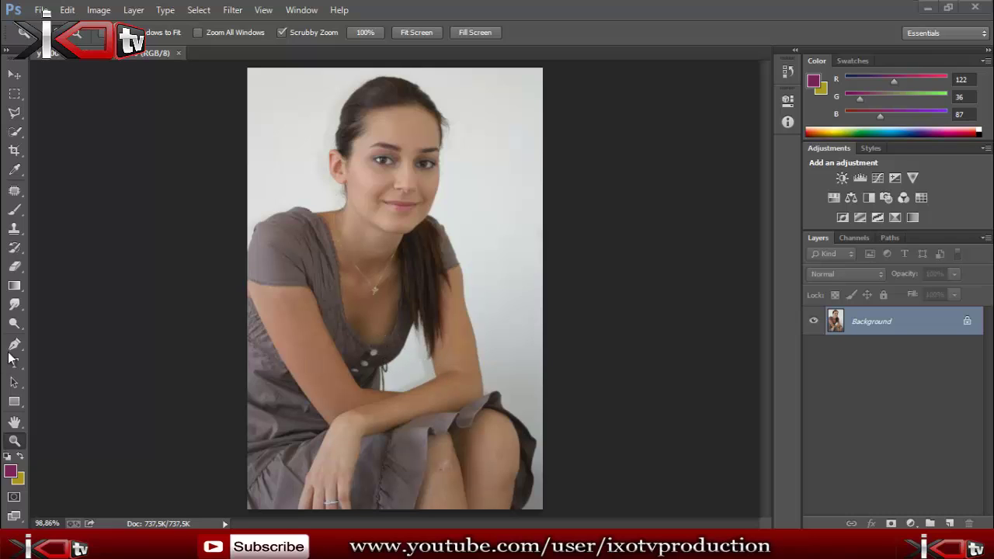
- Patch out the blemishes on her arm and near her knee
click(14, 192)
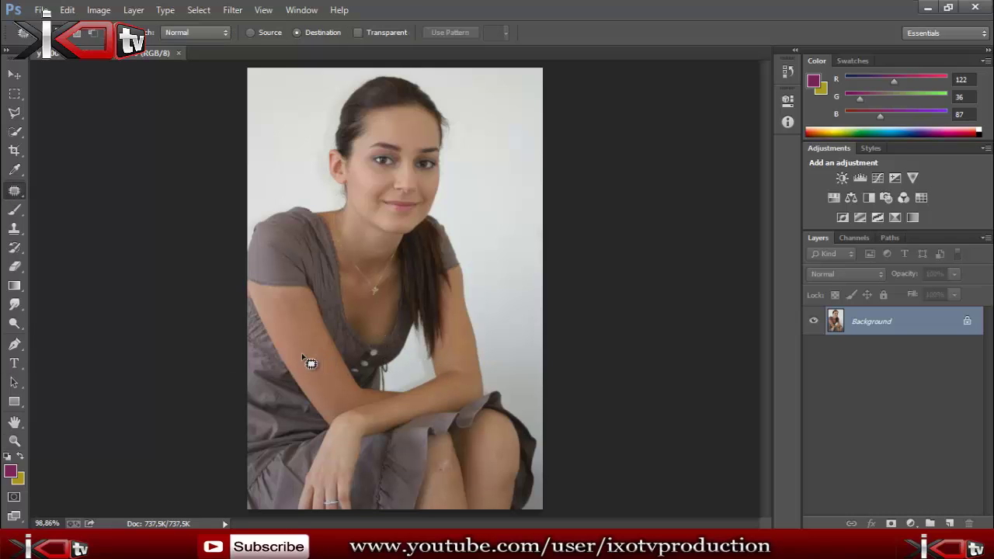
mouse_move(311, 359)
mouse_down()
mouse_move(320, 351)
mouse_move(300, 349)
mouse_move(331, 374)
mouse_move(318, 379)
mouse_up()
key(ctrl+d)
mouse_move(447, 497)
mouse_down()
mouse_move(445, 470)
mouse_move(459, 470)
mouse_move(452, 497)
mouse_move(444, 464)
mouse_up()
key(ctrl+d)
key(ctrl+d)
- Fit the photo on screen and open the Camera Raw Filter
click(14, 441)
drag(322, 248, 412, 226)
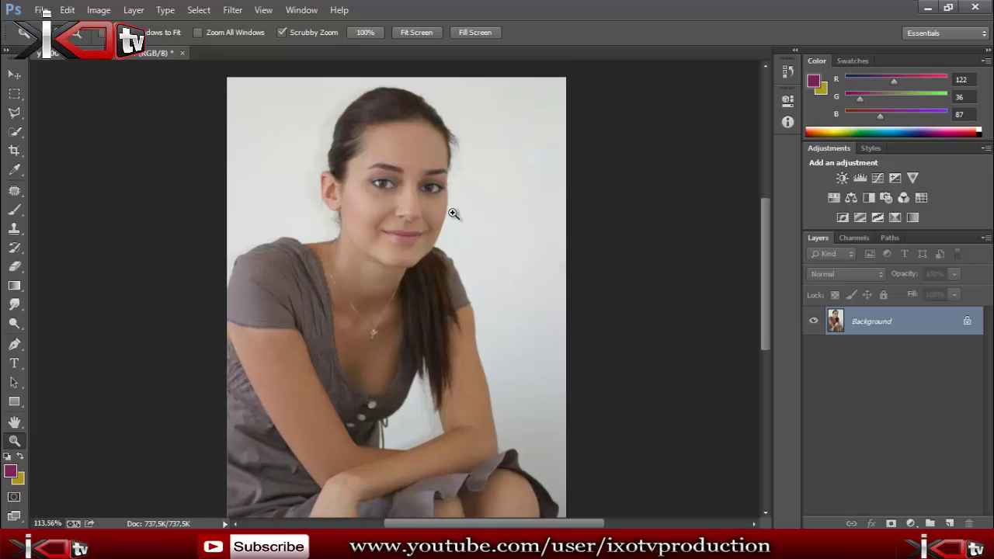
right_click(417, 233)
click(439, 242)
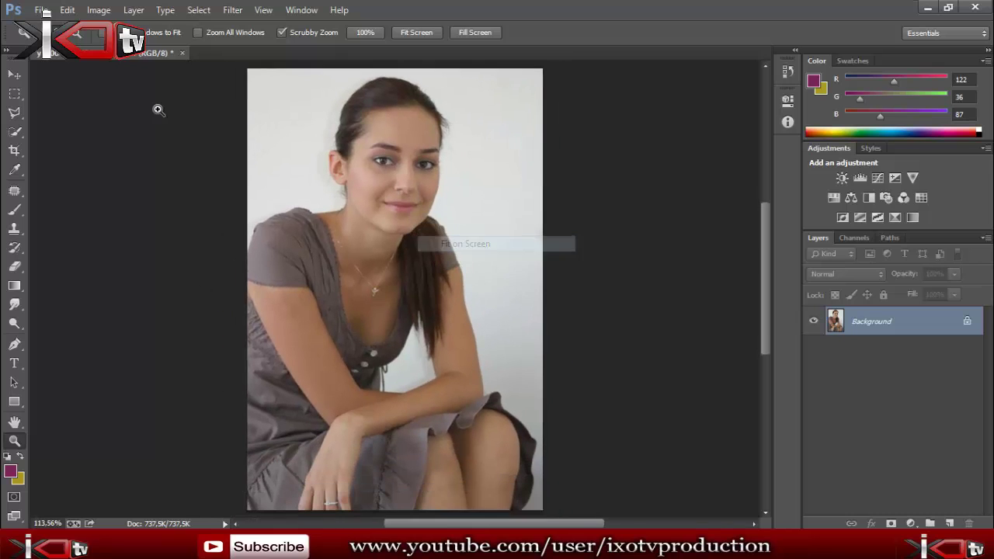
click(233, 10)
click(273, 95)
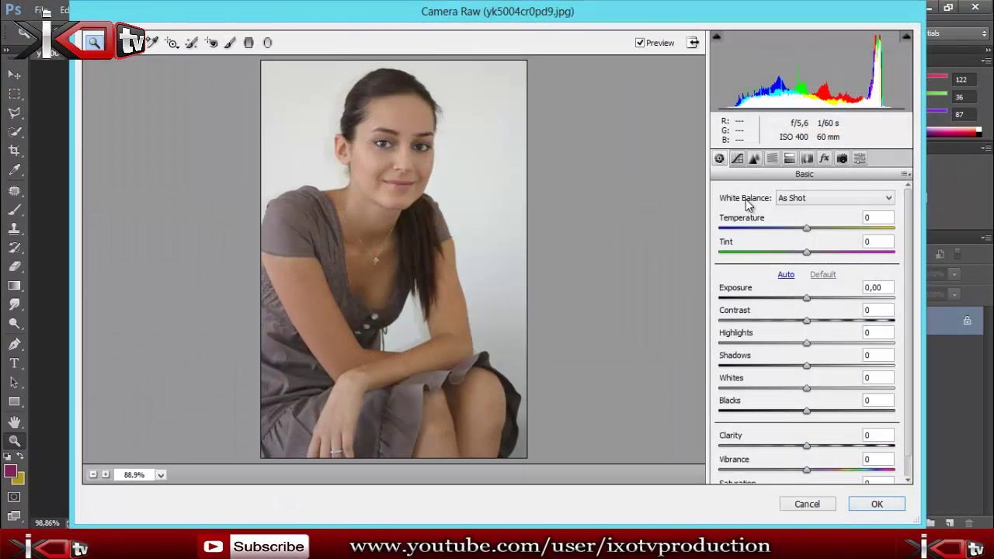
- Set Camera Raw to Temperature +9, Tint -12, Exposure +0.55, Contrast -18, and apply
drag(808, 229, 797, 254)
click(808, 300)
mouse_move(808, 300)
mouse_down()
mouse_move(817, 299)
mouse_move(773, 344)
mouse_move(786, 390)
mouse_move(822, 414)
mouse_move(810, 476)
mouse_move(797, 472)
mouse_up()
scroll(810, 476, down, 1)
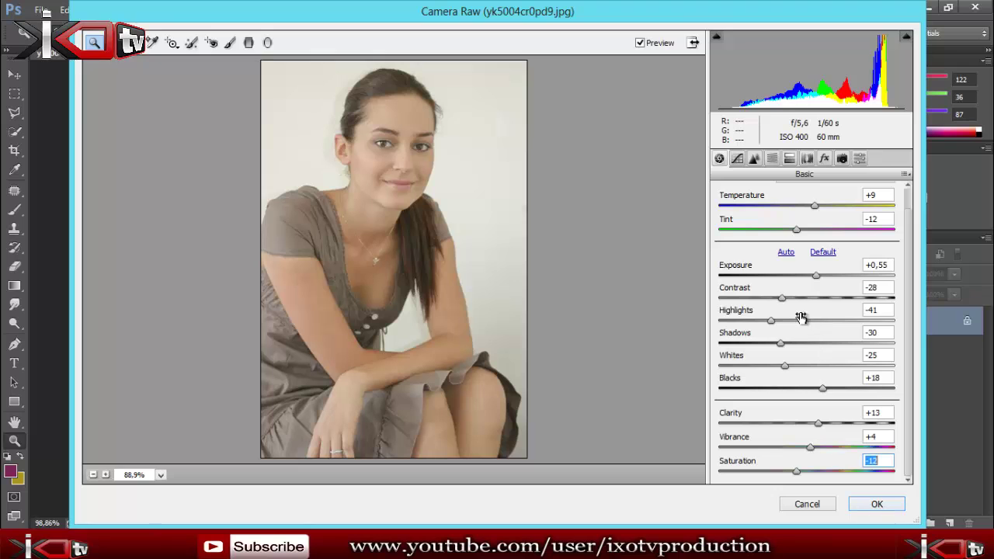
click(783, 298)
drag(783, 299, 792, 298)
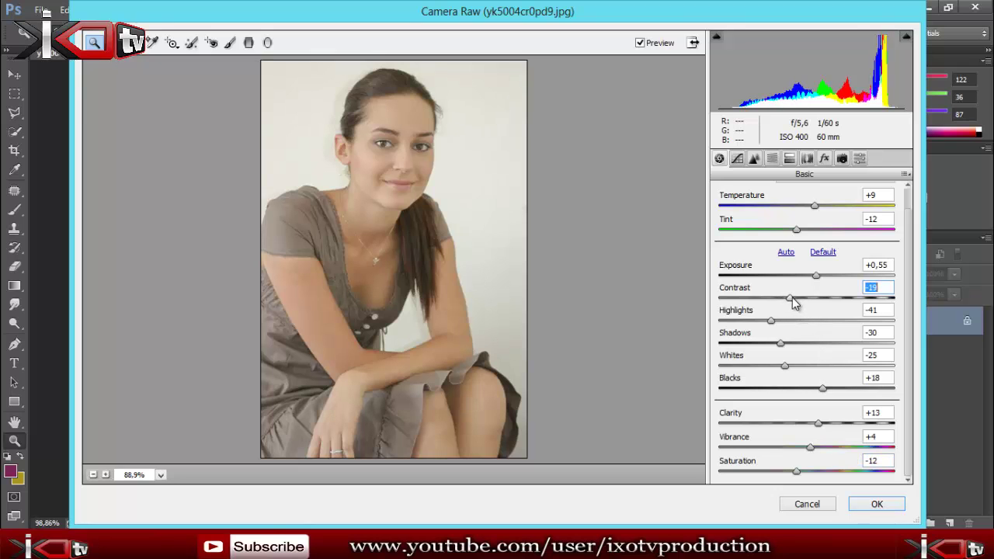
click(875, 505)
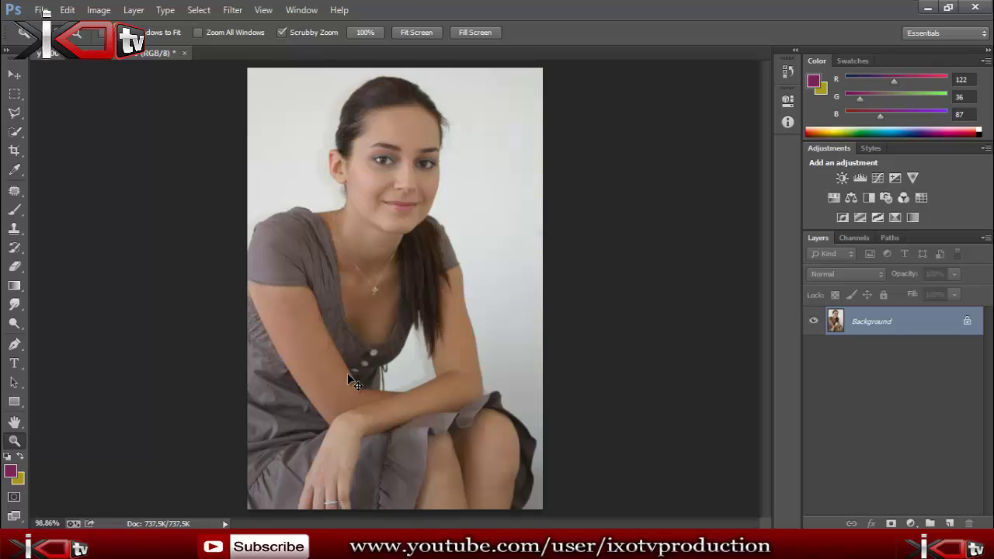
- Zoom in on her face and add a new empty layer for lip colour
right_click(357, 308)
click(402, 311)
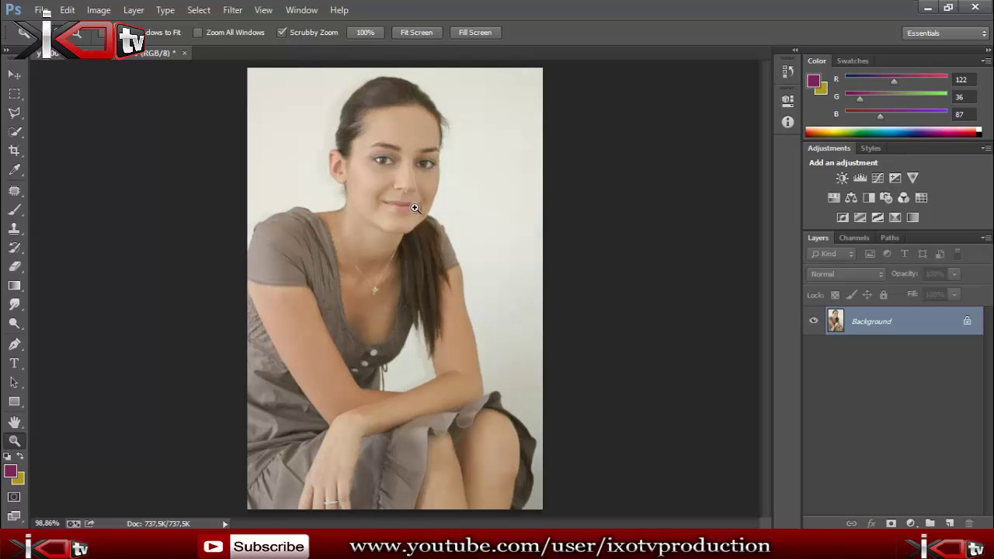
click(419, 225)
click(424, 234)
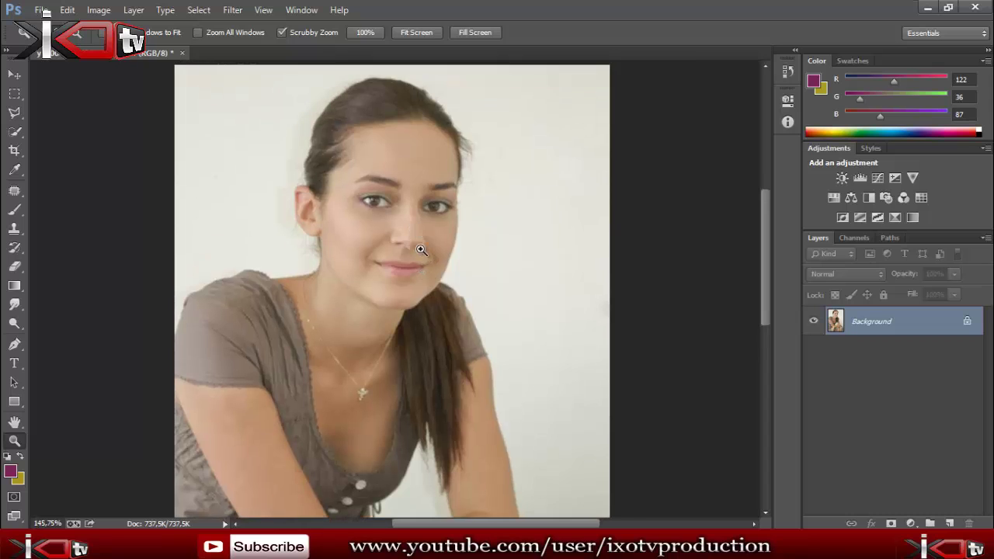
key(ctrl+shift+alt+n)
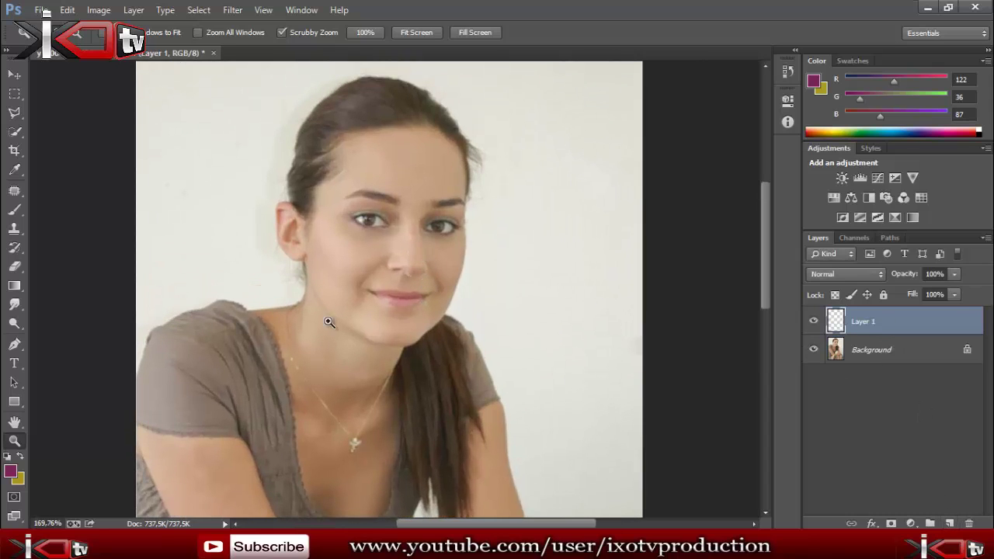
- Paint purple over the lips with a 20 px brush
click(14, 209)
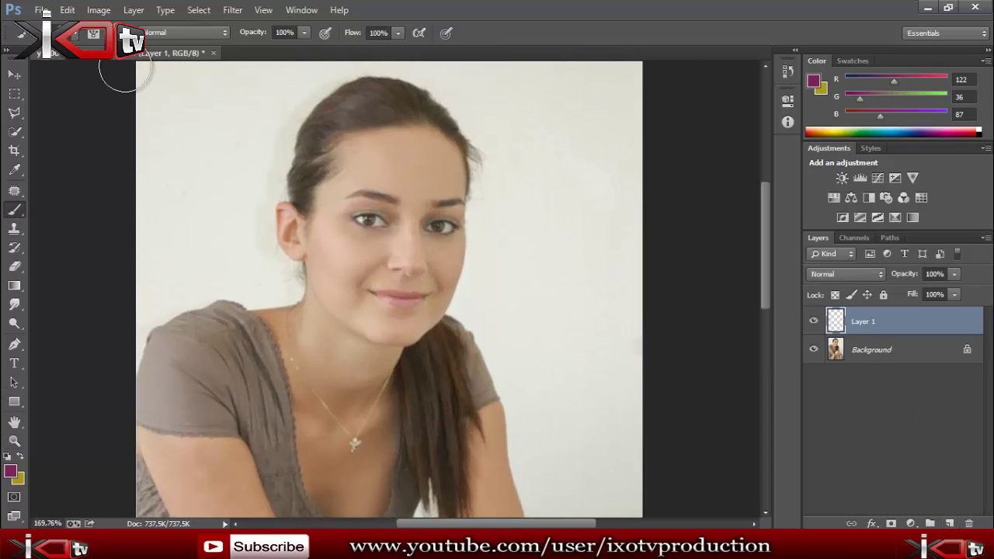
click(74, 35)
drag(89, 75, 89, 75)
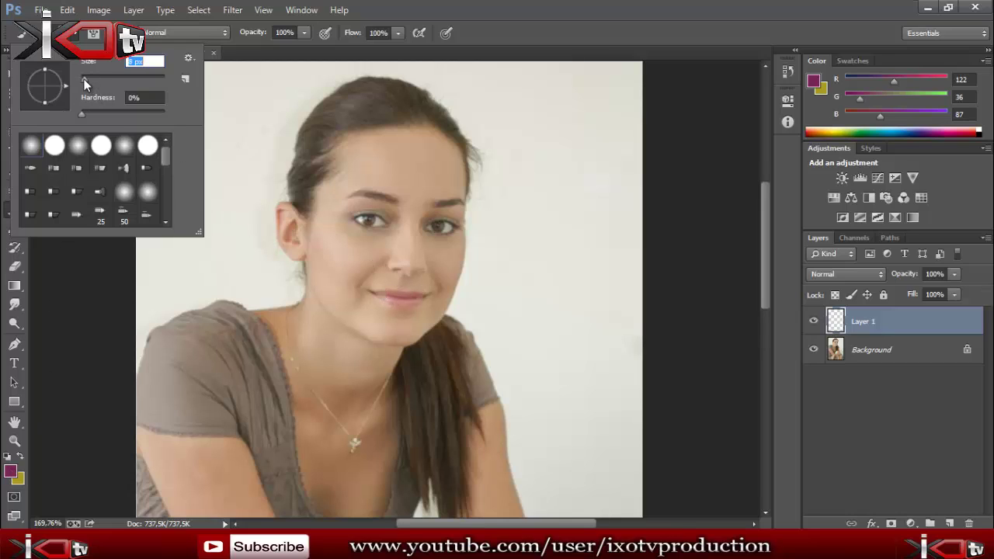
click(381, 295)
drag(381, 296, 390, 296)
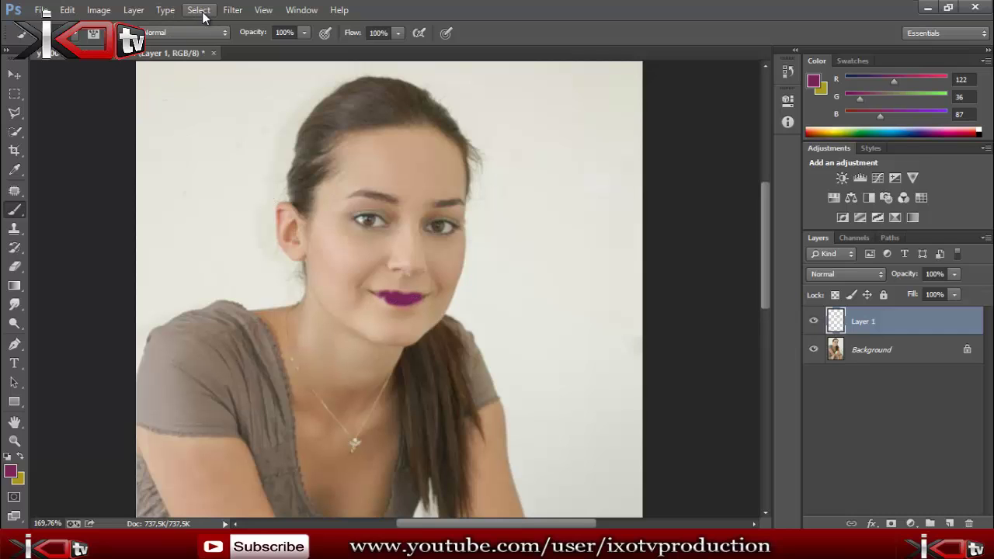
click(232, 9)
mouse_move(239, 170)
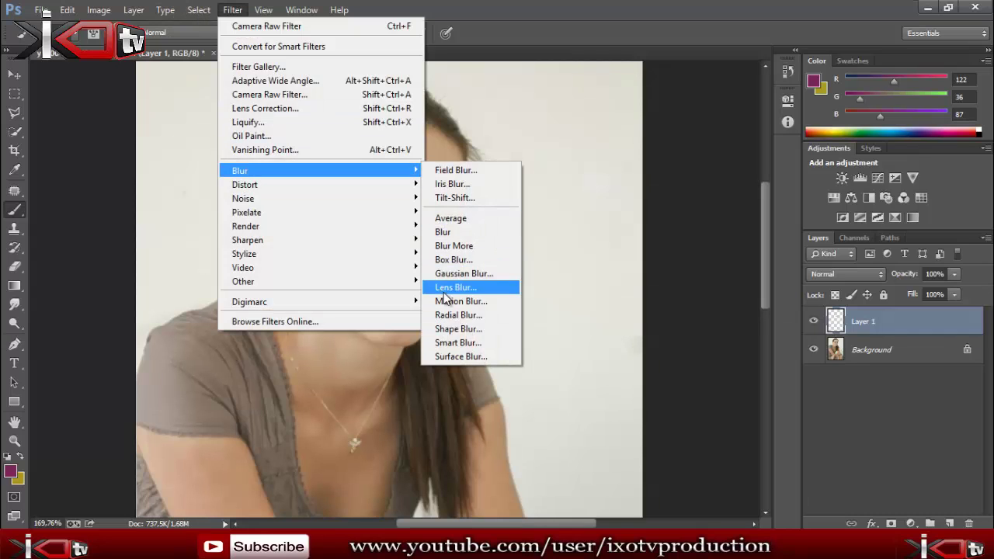
- Soften the lip paint with a 2.2-pixel Gaussian Blur
click(452, 273)
drag(681, 414, 672, 413)
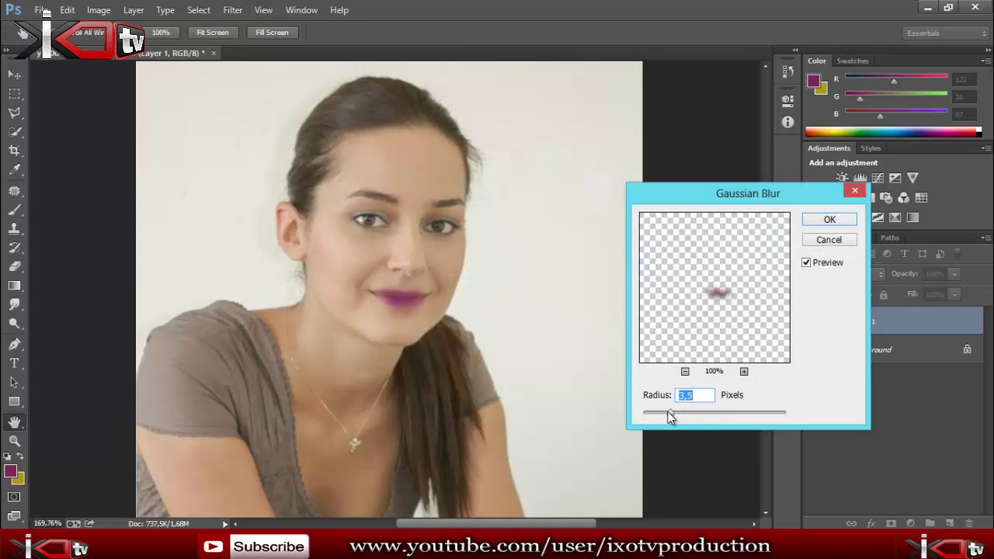
drag(670, 412, 660, 412)
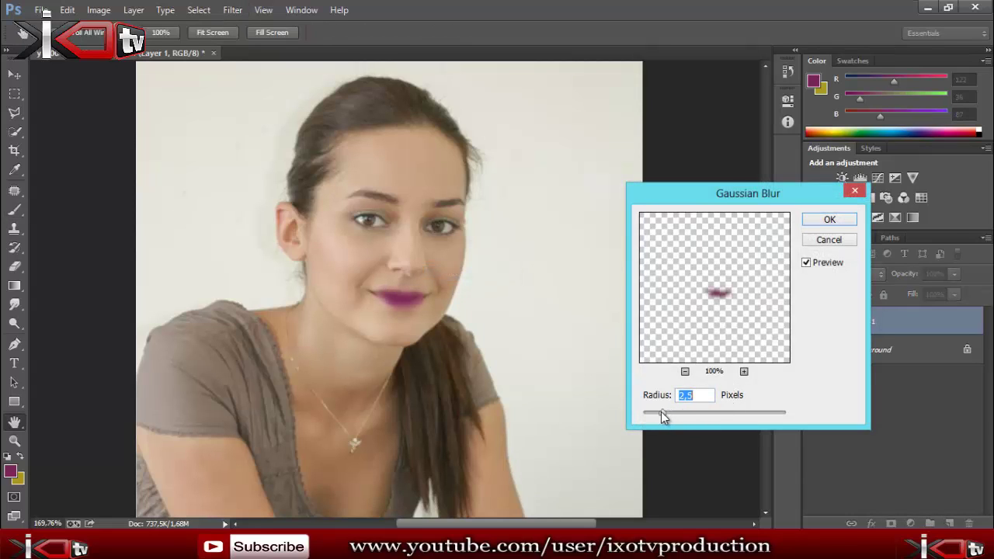
click(822, 221)
- Set up the Smudge tool with a small brush to tidy the lip edges
click(15, 306)
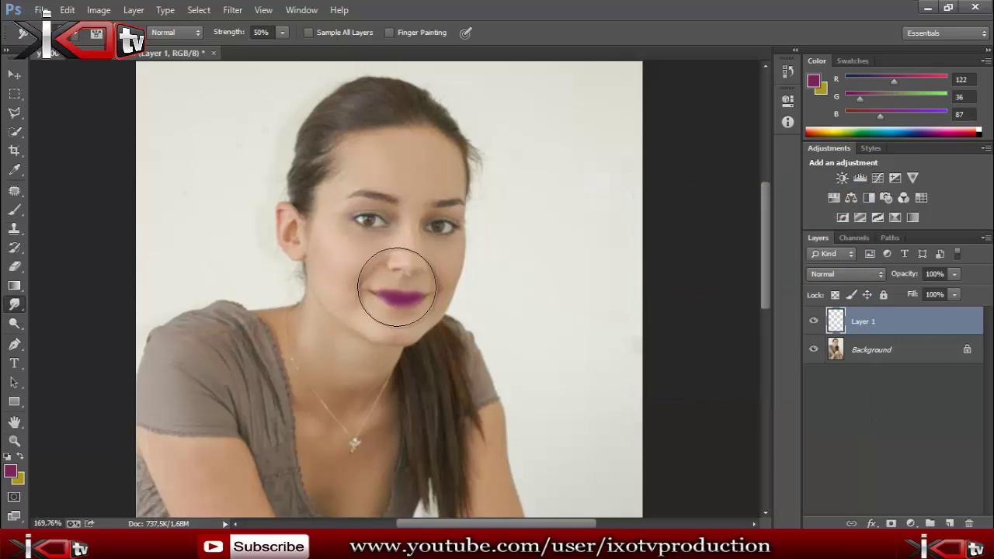
click(78, 35)
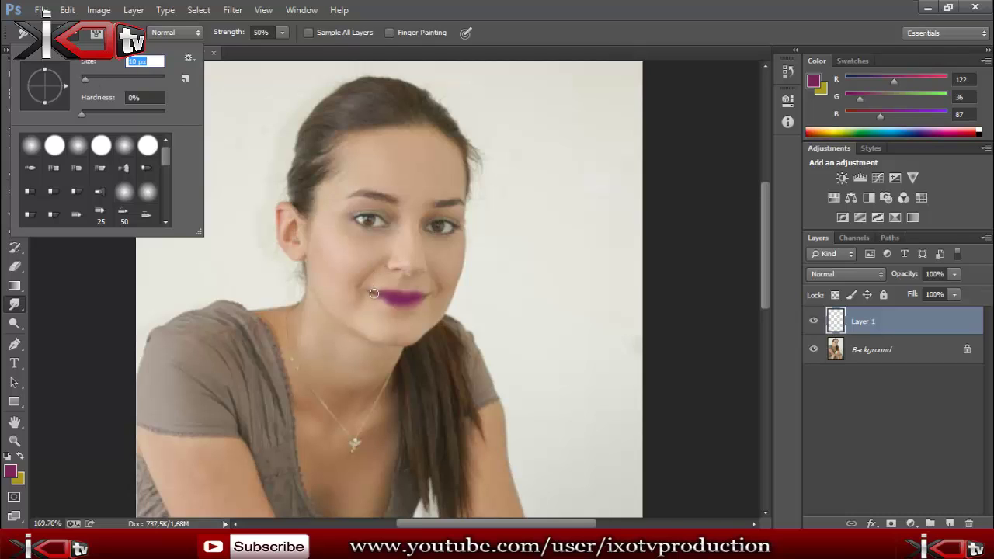
click(374, 293)
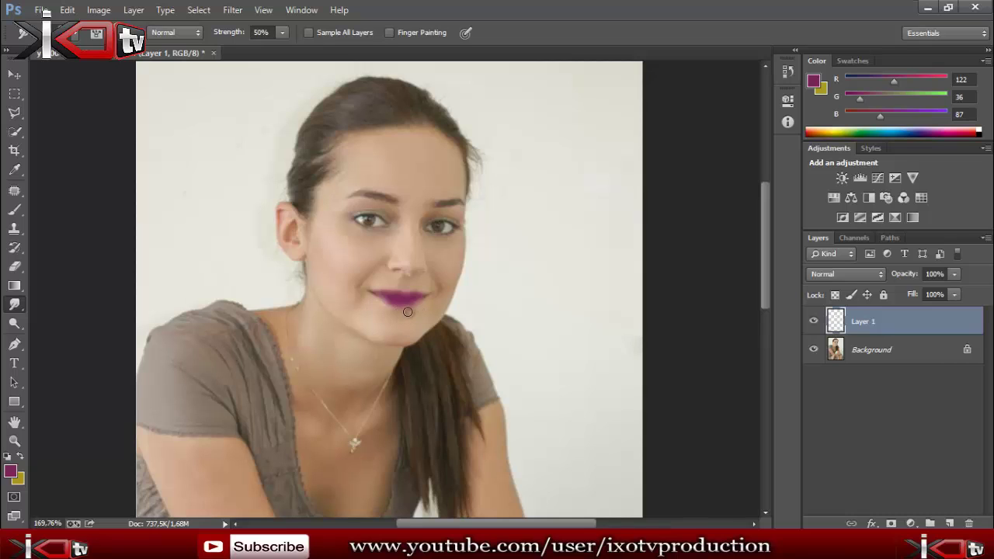
- Set the lip layer's blend mode to Overlay at 75% opacity
click(851, 276)
click(864, 61)
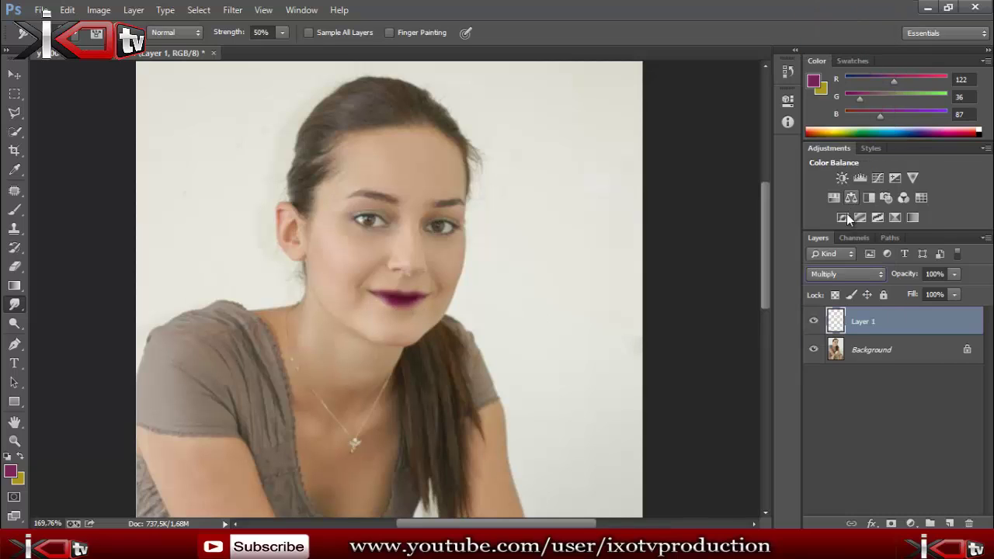
key(Down)
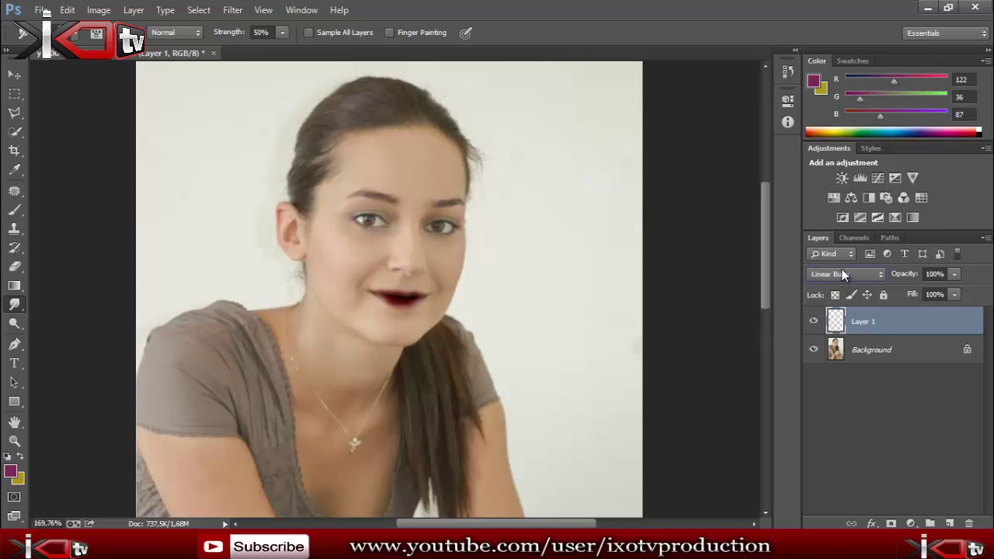
key(Down)
key(Down)
key(Down)
key(Down)
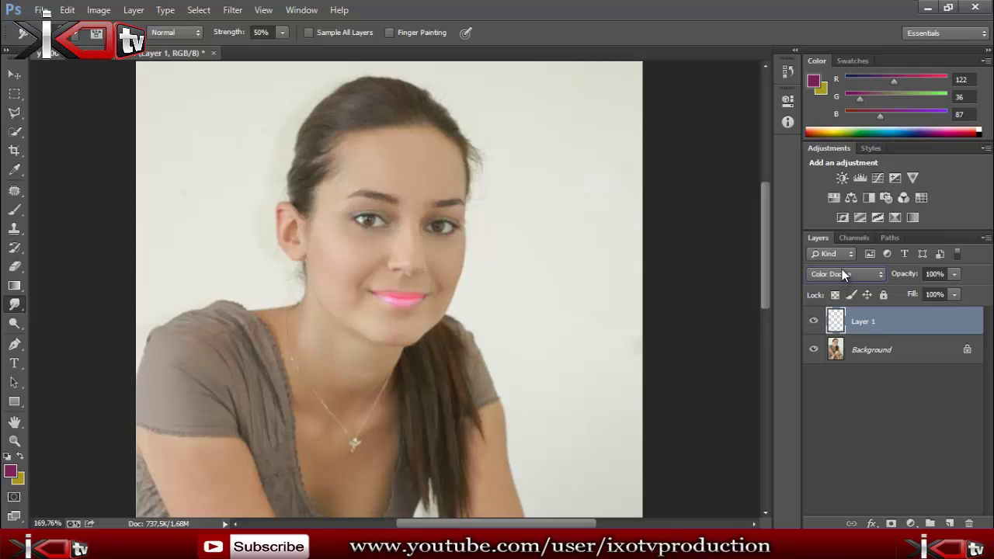
key(Down)
key(Down)
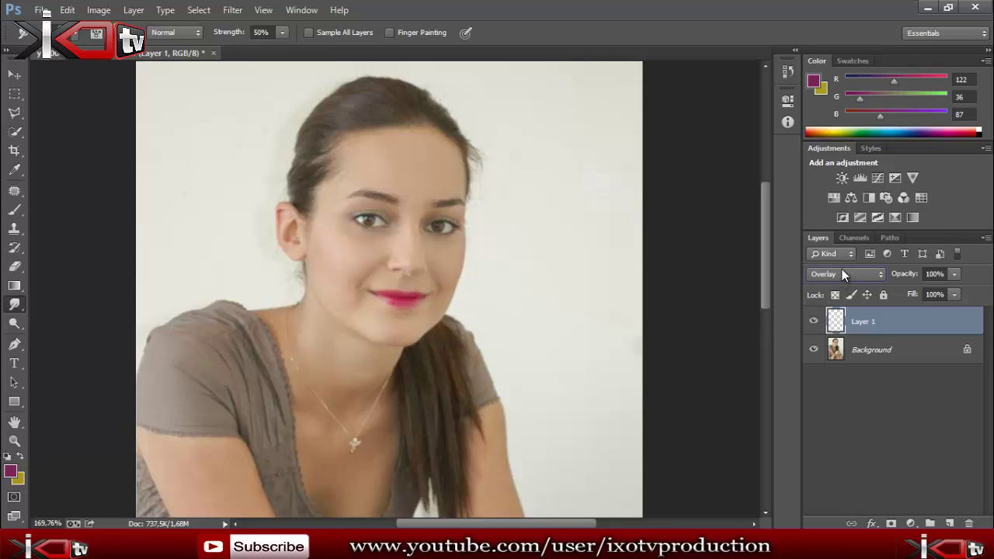
click(933, 272)
text(75)
key(Return)
click(935, 295)
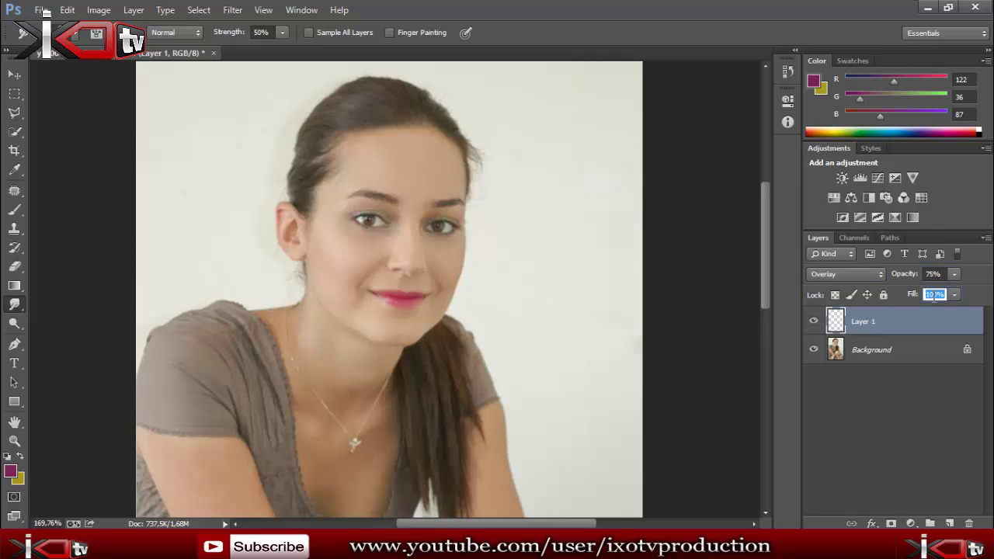
- Compare before and after, then merge the lip layer into the Background
click(814, 321)
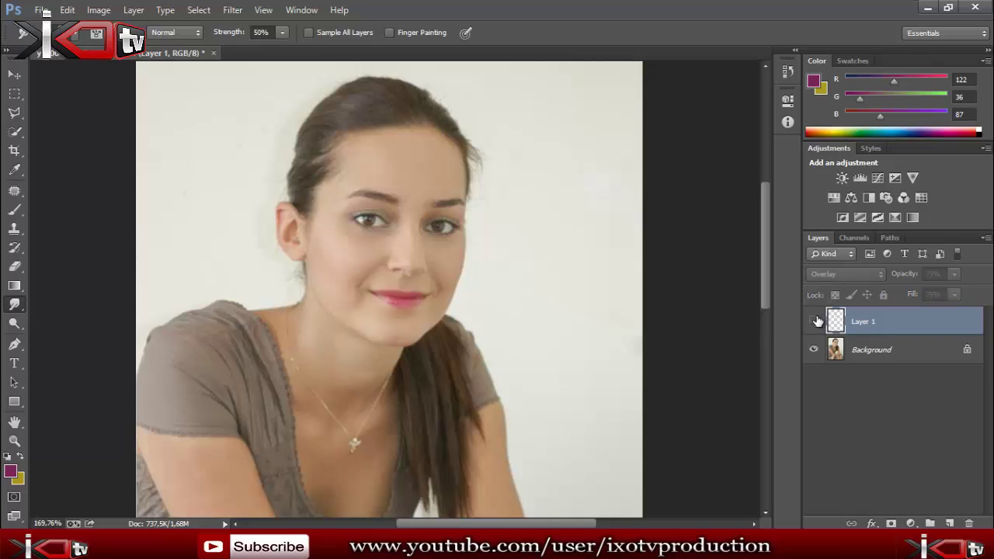
shift+click(911, 348)
right_click(911, 347)
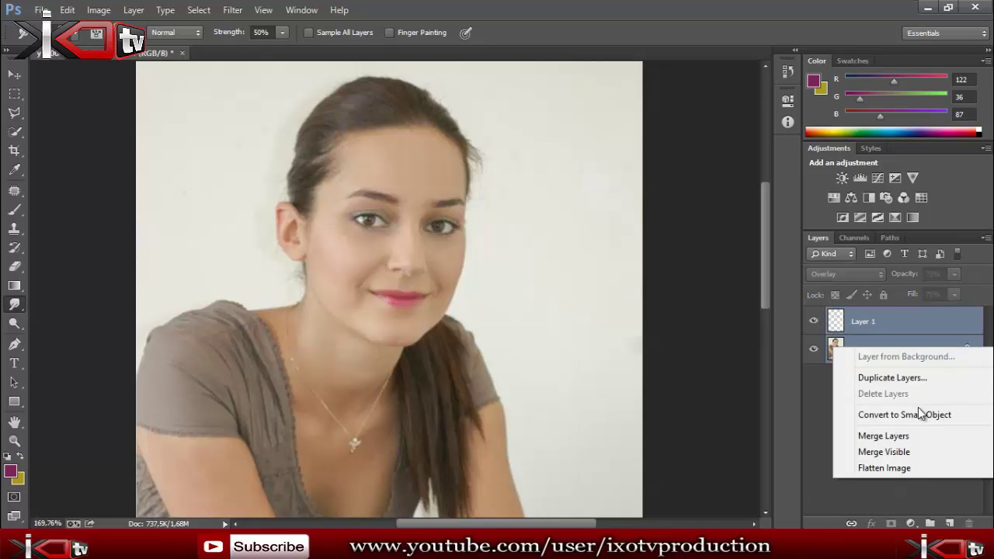
click(911, 436)
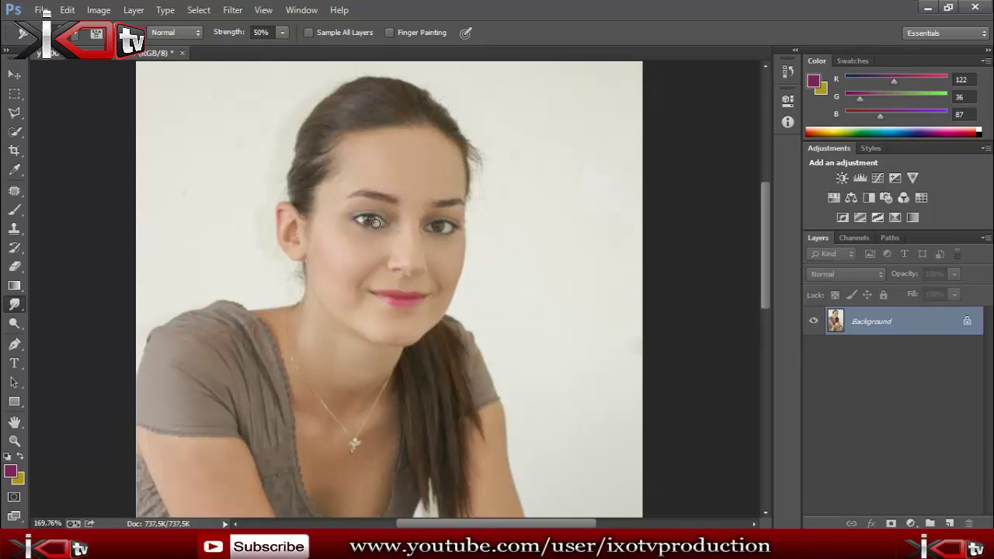
click(15, 324)
- Shade around the eye with a 17 px toning brush
click(62, 320)
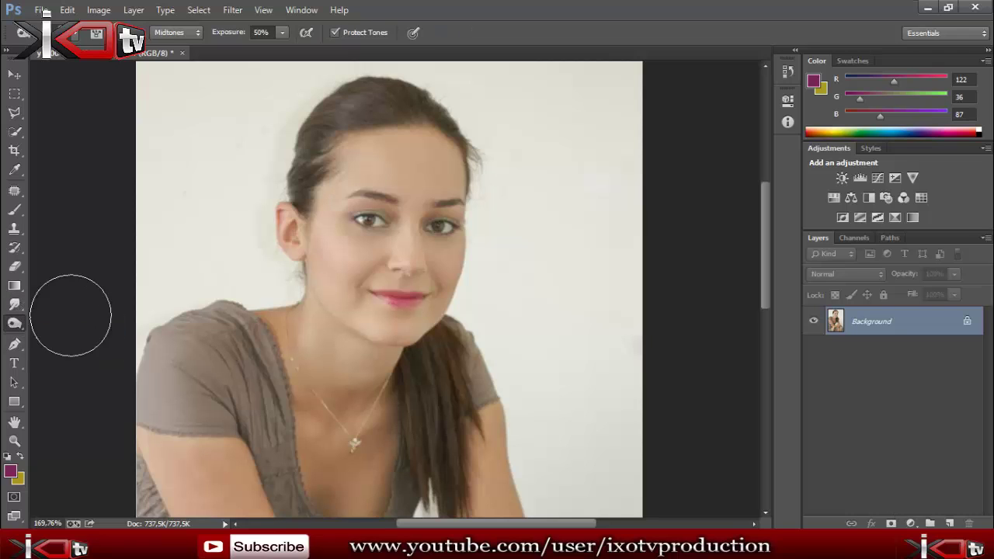
click(21, 327)
click(57, 323)
click(77, 35)
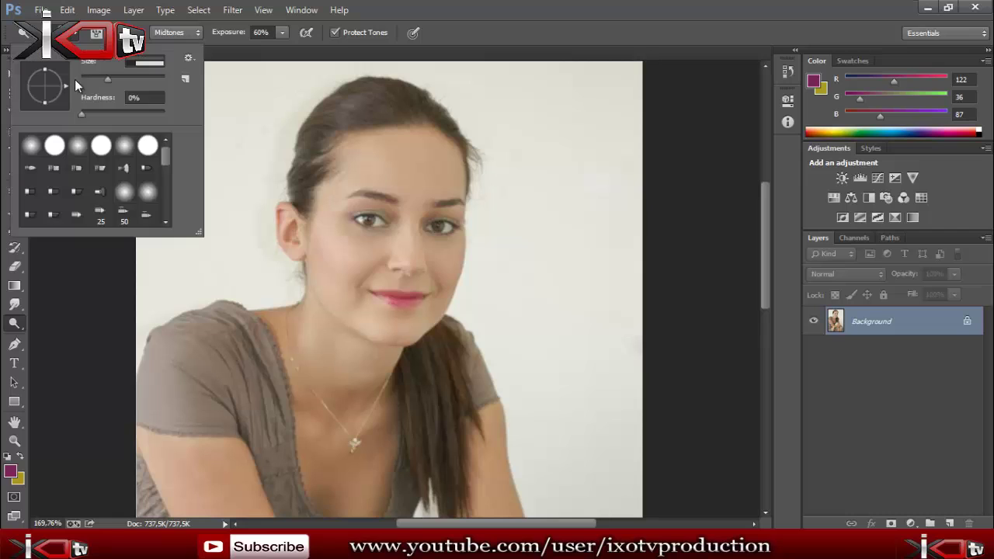
click(88, 77)
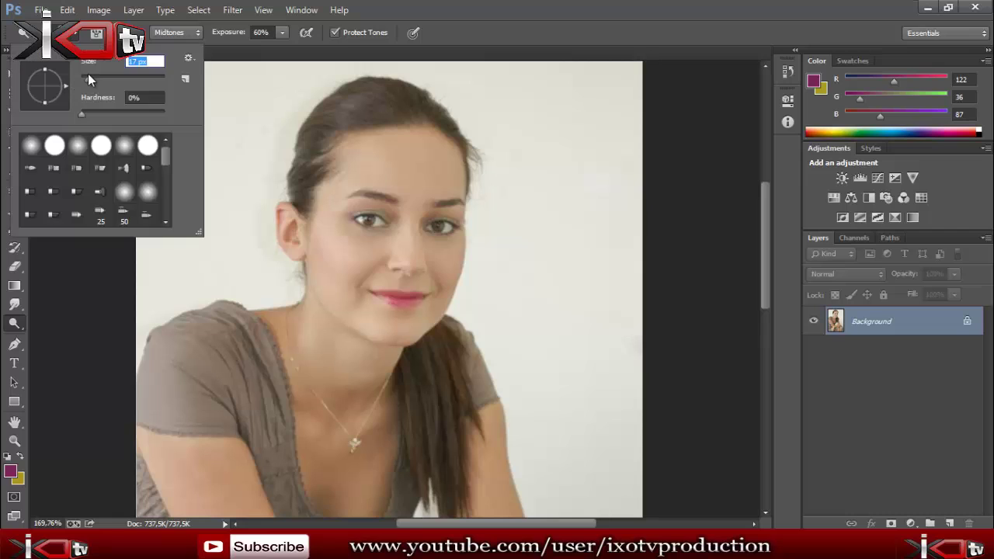
click(369, 220)
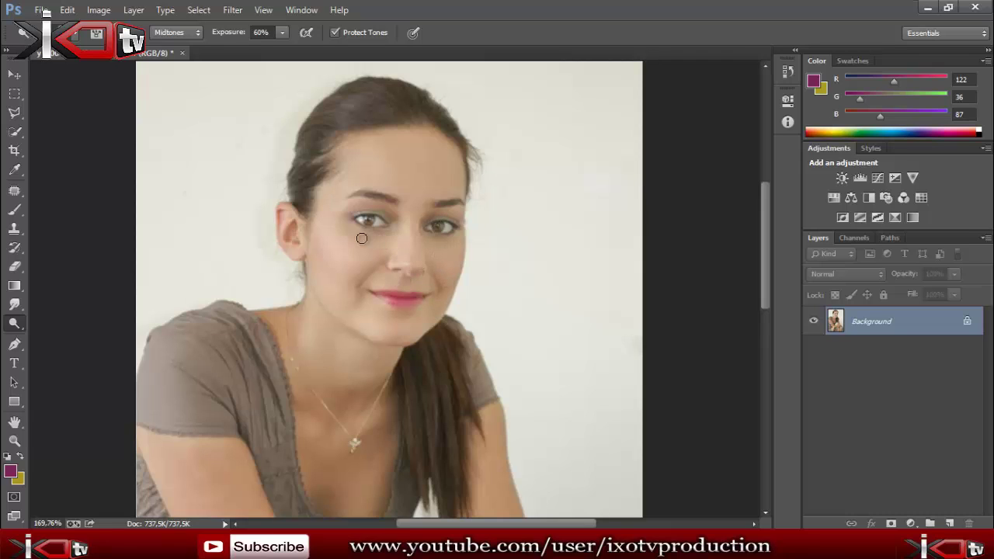
- Switch to another toning tool with an 8 px brush for darkening the eye makeup
right_click(14, 323)
click(54, 335)
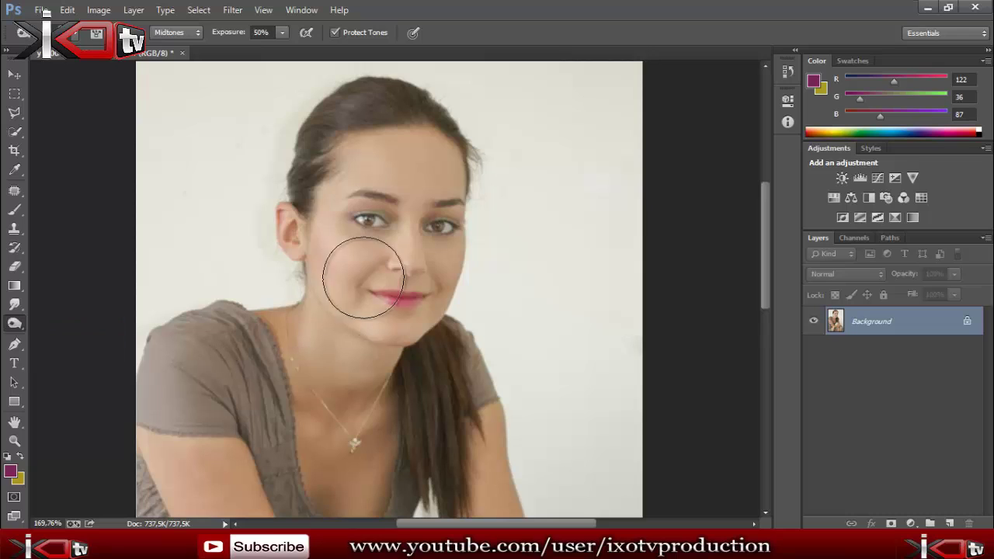
click(73, 37)
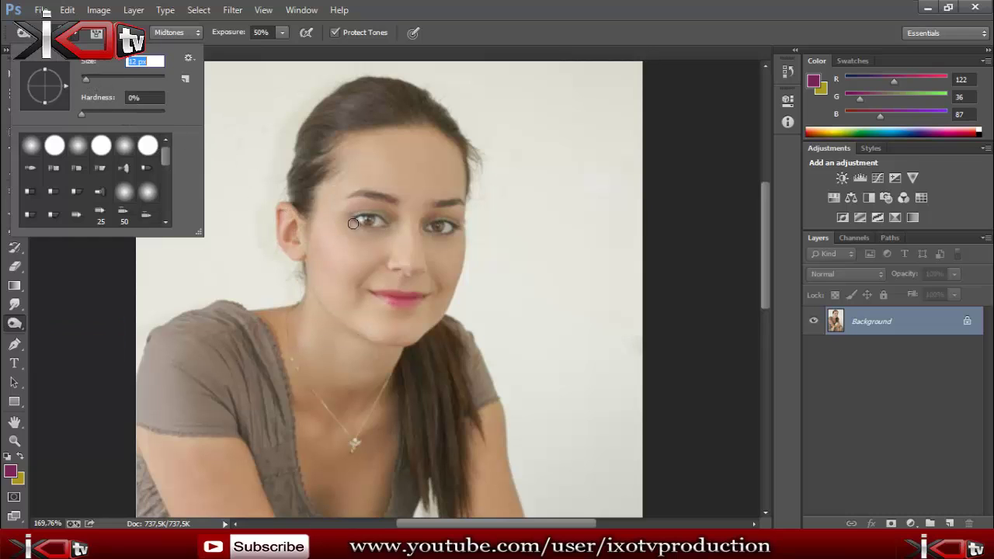
drag(89, 77, 87, 77)
key(Return)
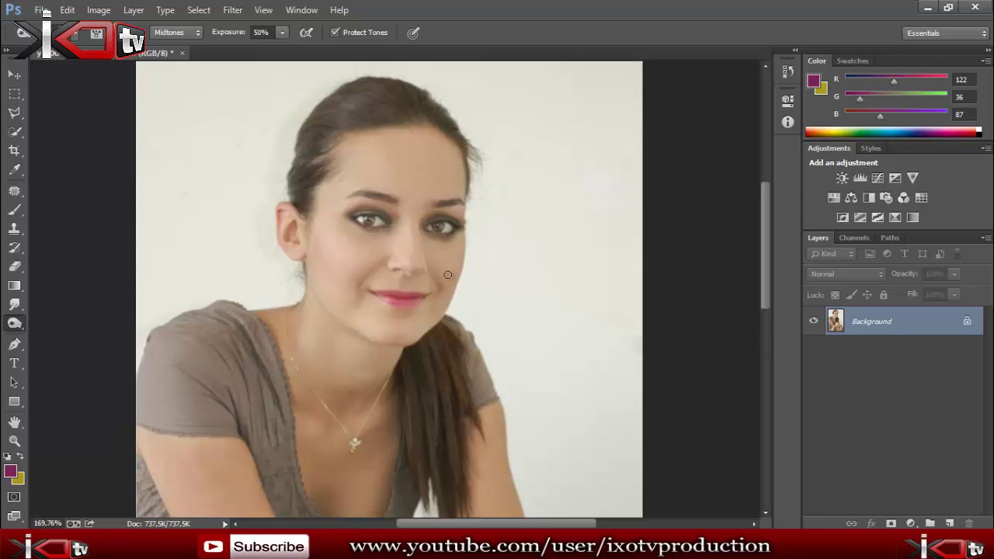
- Zoom in and set a small Clone Stamp source beside the eye
click(14, 440)
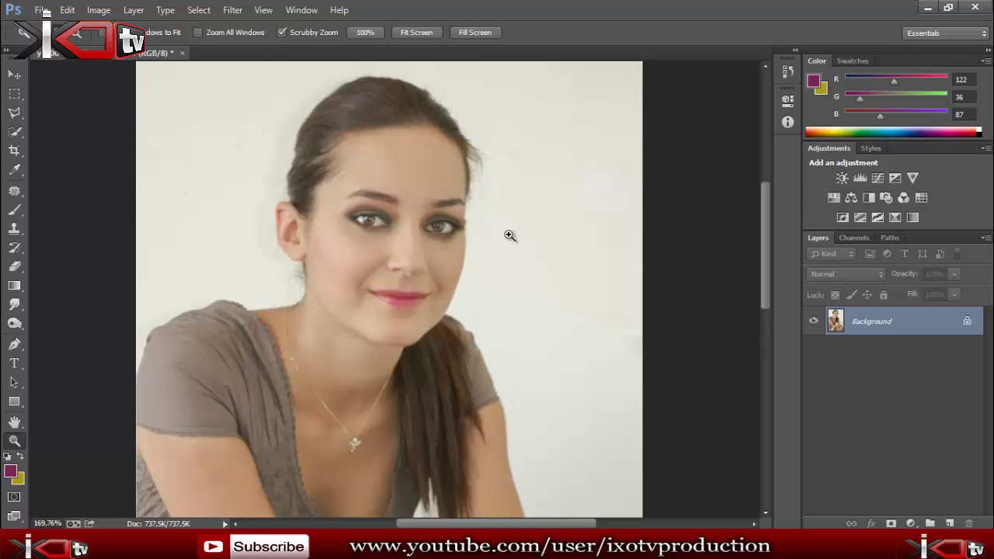
mouse_move(489, 253)
mouse_down()
mouse_move(507, 283)
mouse_move(498, 246)
mouse_up()
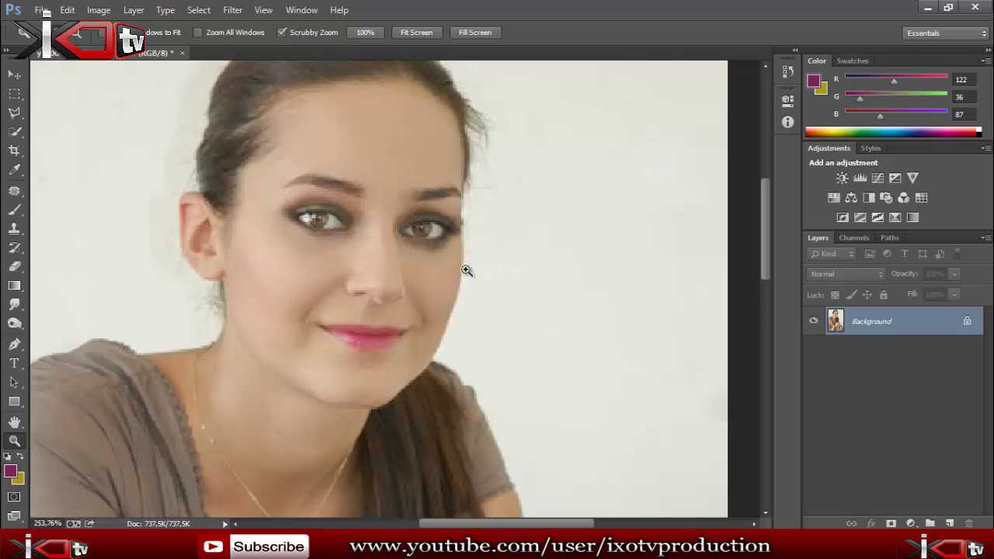
click(14, 229)
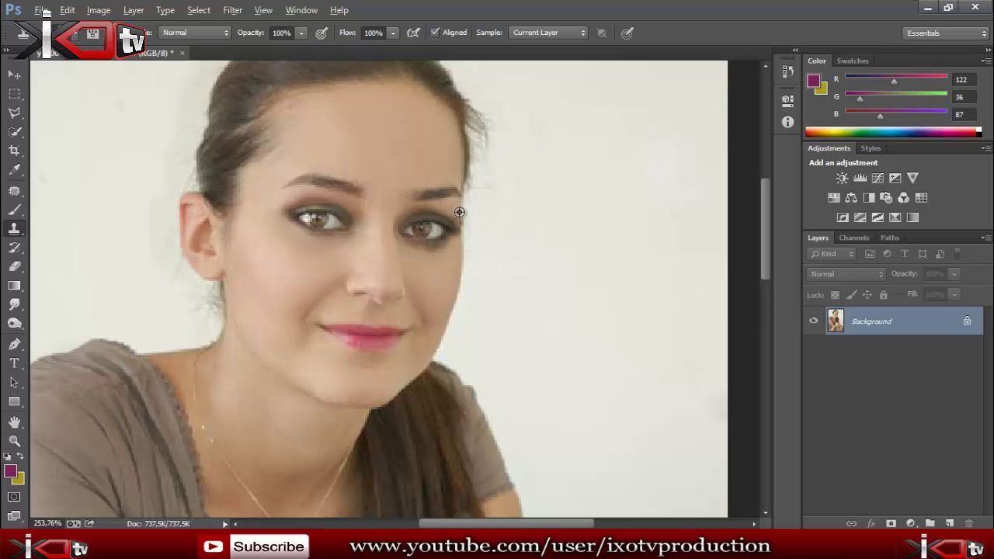
click(56, 32)
click(82, 78)
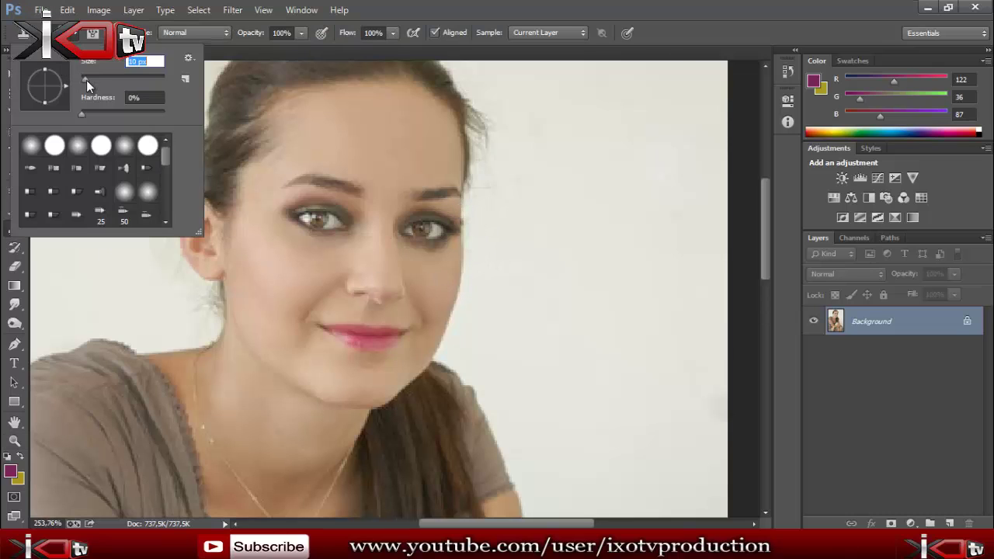
key(Return)
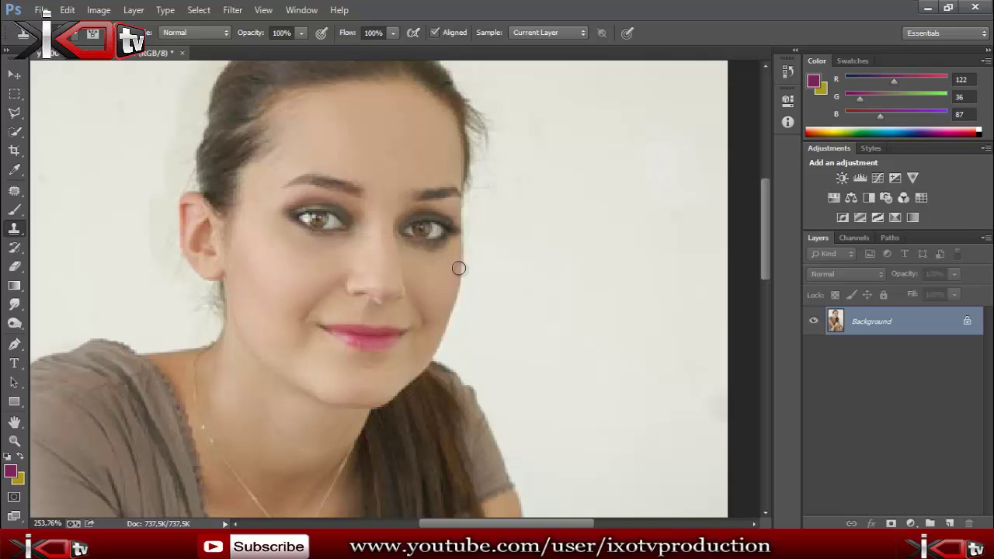
alt+click(457, 211)
- Fit the whole retouched portrait on screen
click(14, 440)
right_click(326, 317)
click(335, 324)
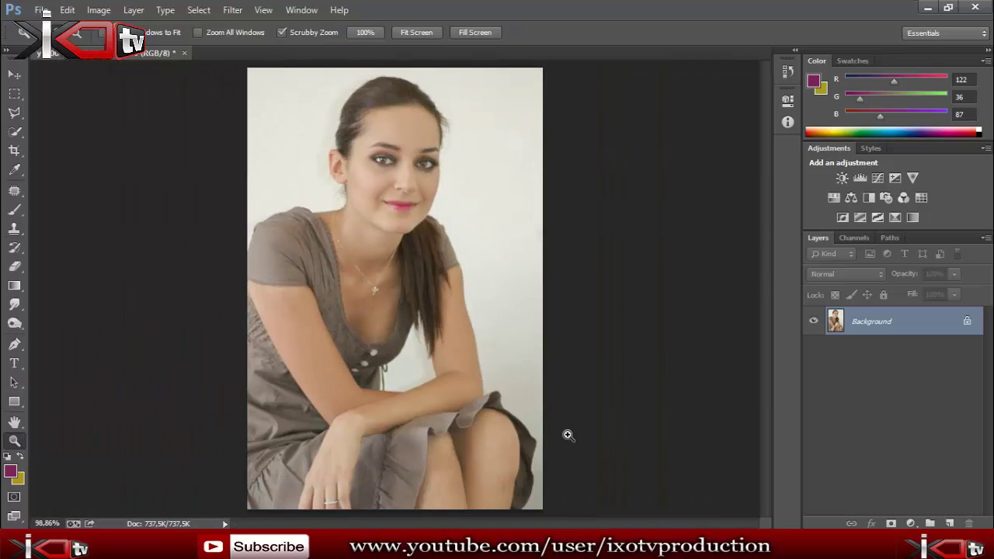